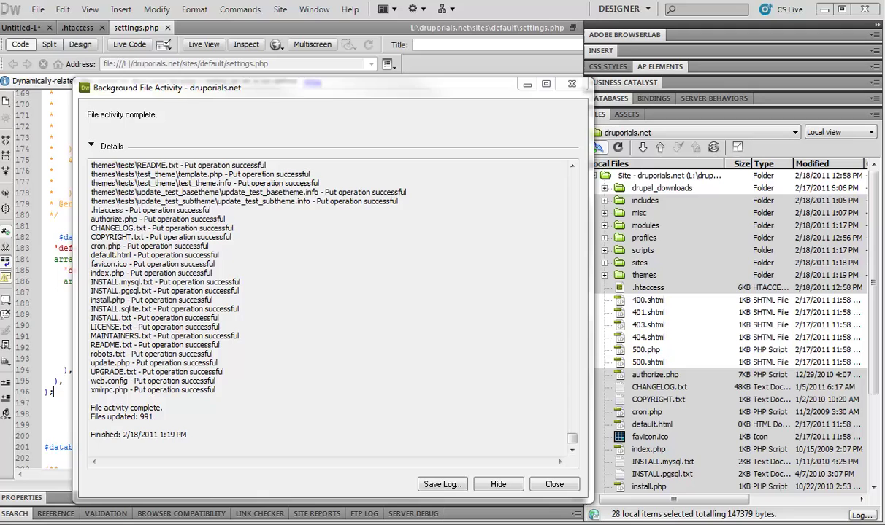
- Close Dreamweaver's upload report for the 991 updated files to show settings.php again
click(554, 485)
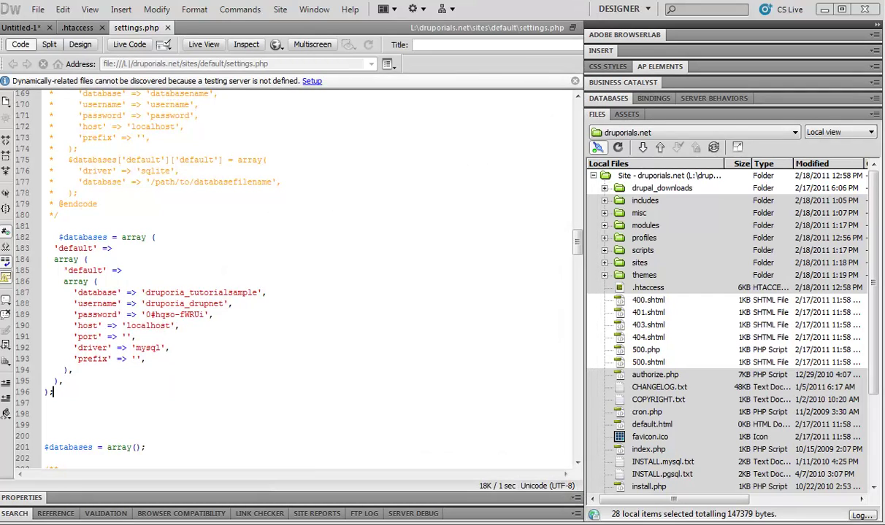
key(alt+Tab)
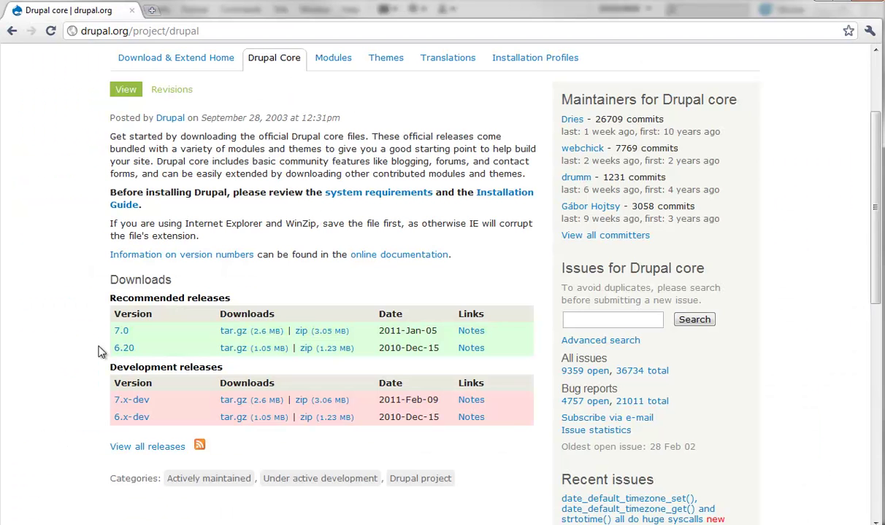
click(146, 11)
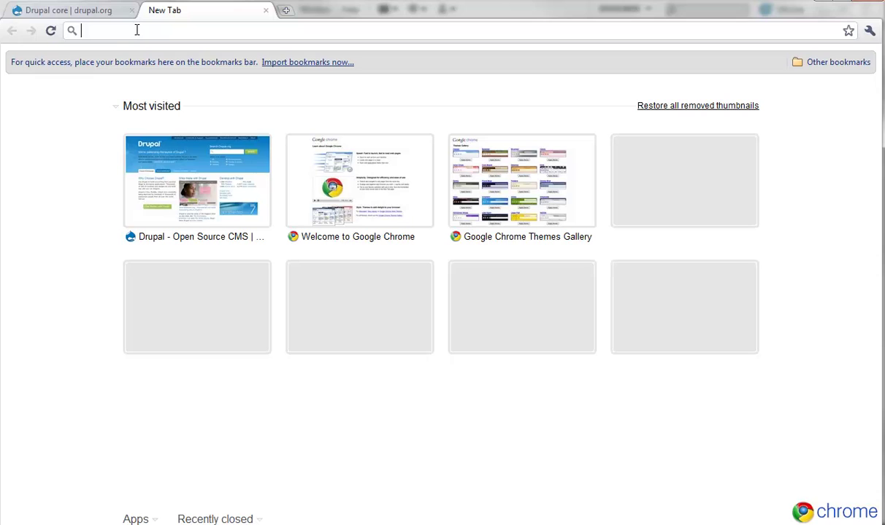
text(http)
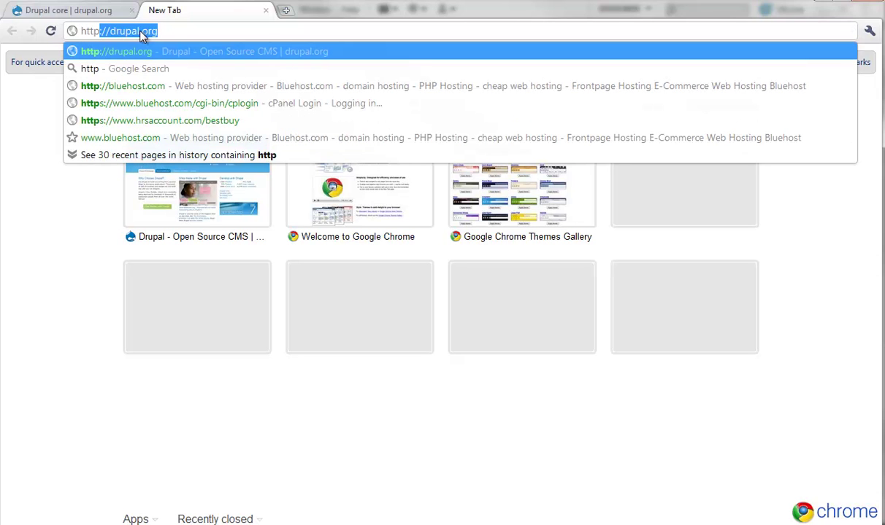
text(://www.d)
text(ruporial)
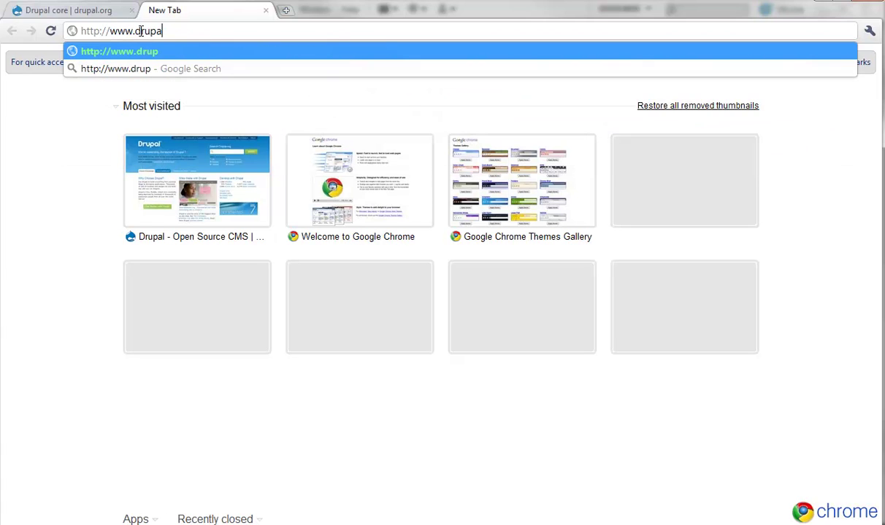
key(BackSpace)
key(BackSpace)
text(orials)
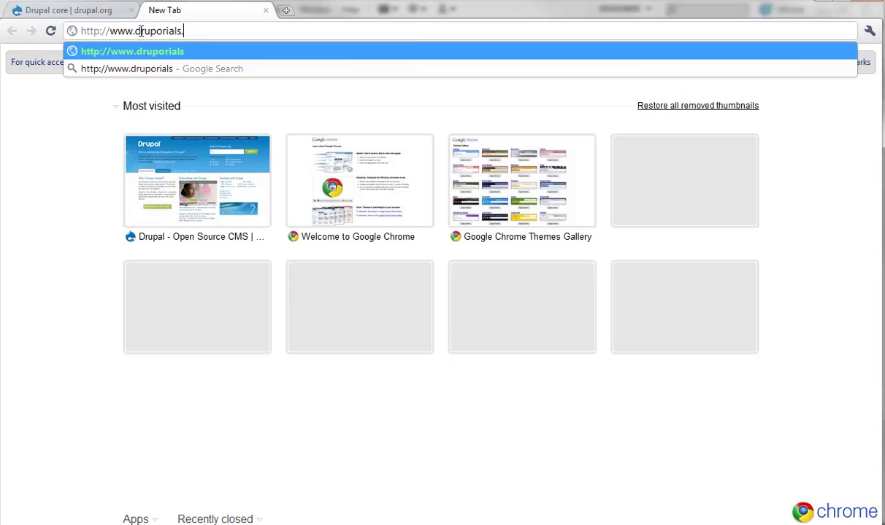
text(.net)
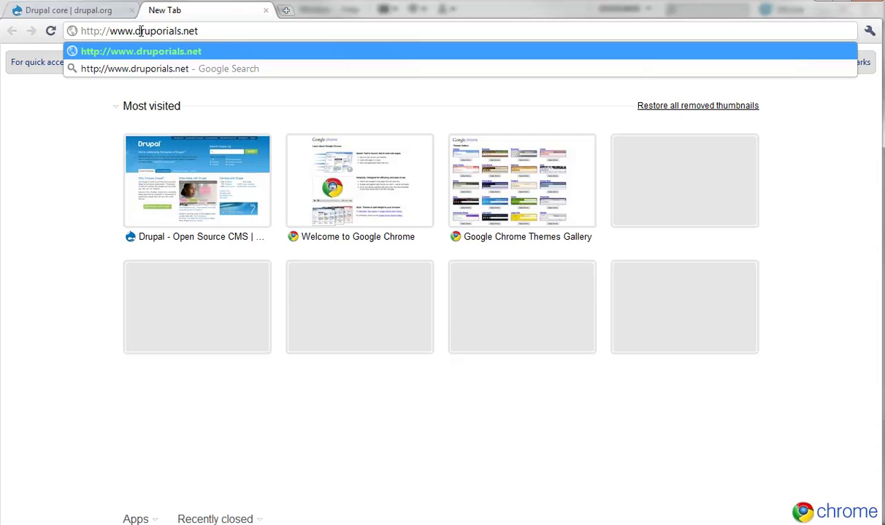
text(/)
text(m)
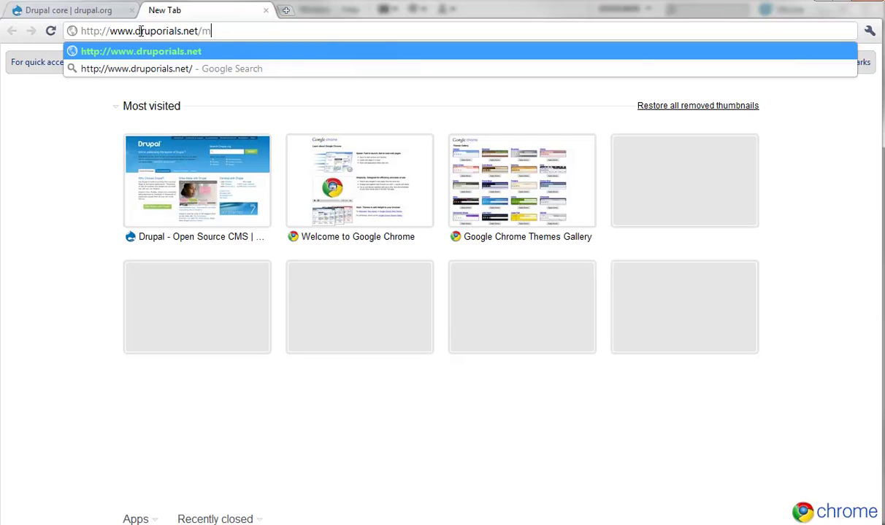
text(yblog/inst)
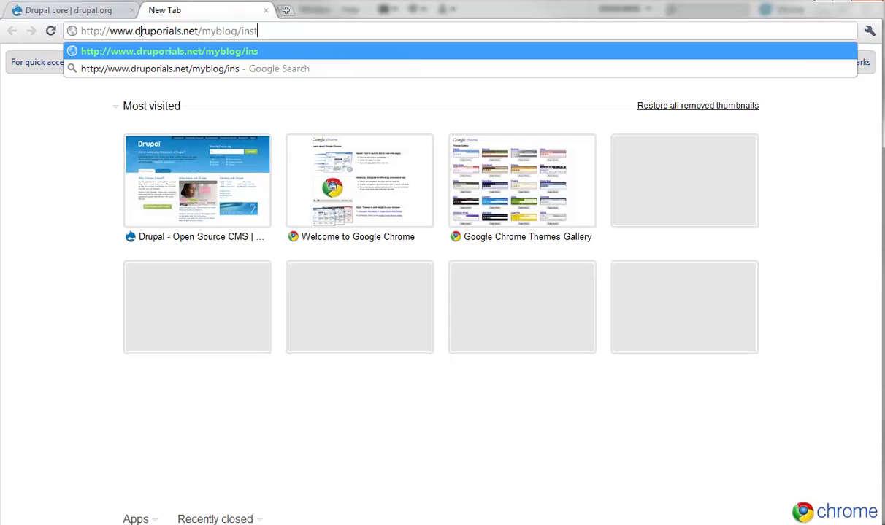
text(all.php)
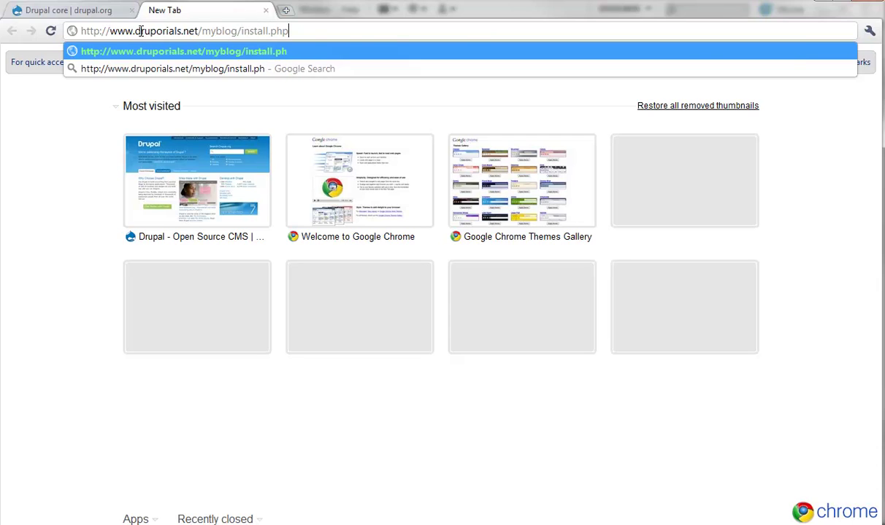
key(Left)
key(Left)
key(Left)
key(Left)
key(Left)
key(Left)
key(Left)
key(Left)
key(Left)
key(Left)
key(Left)
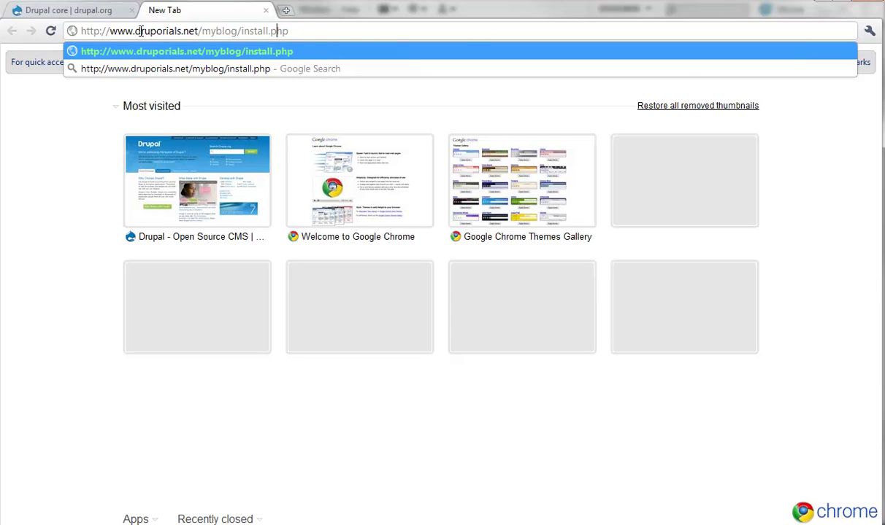
key(shift+Left)
key(shift+Left)
key(shift+Left)
key(shift+Left)
key(shift+Left)
key(shift+Left)
key(shift+Left)
key(shift+Left)
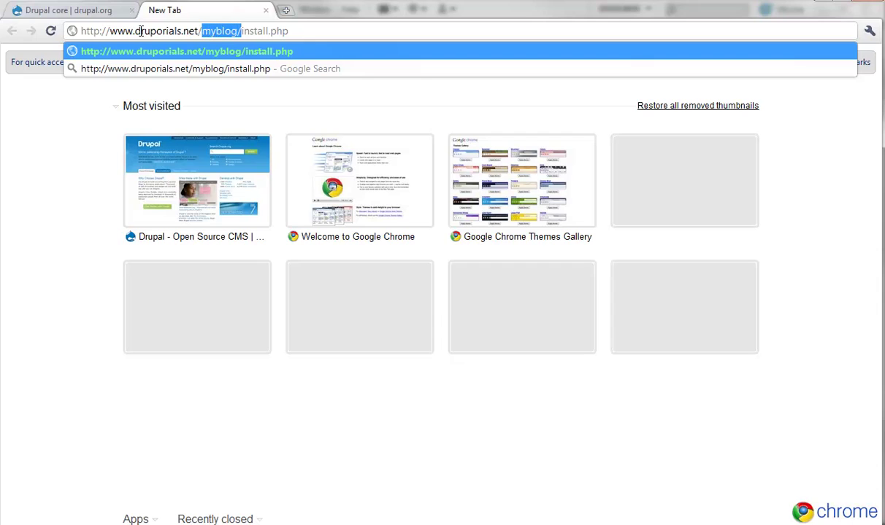
key(BackSpace)
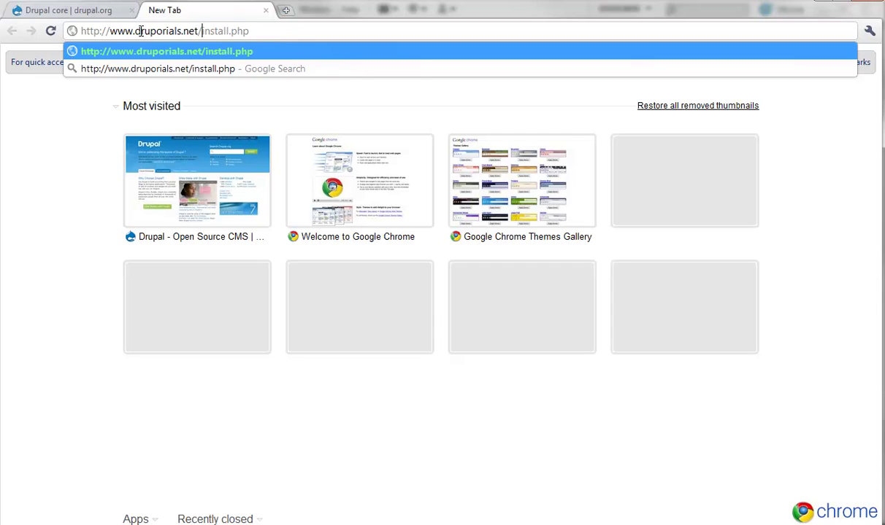
text(/)
key(Return)
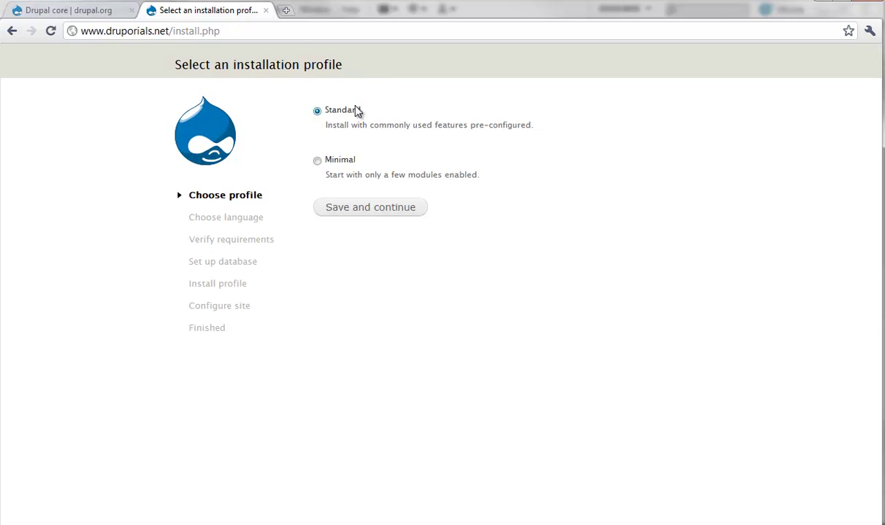
- Continue with the Standard profile and English (built-in) to reach database configuration
click(361, 209)
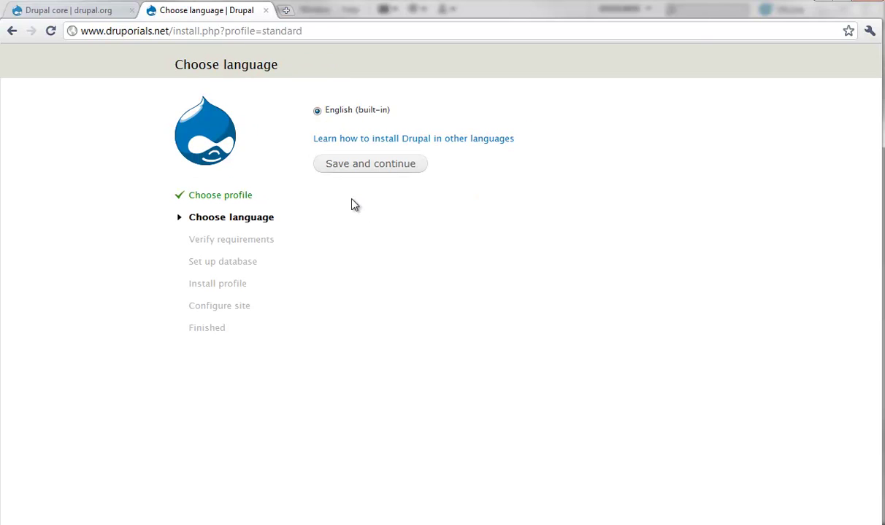
click(345, 162)
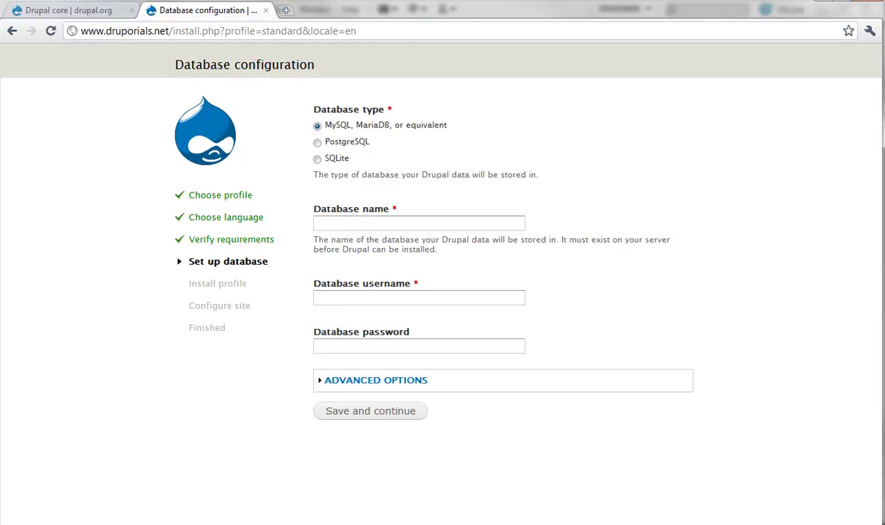
- Copy database name druporia_tutorialsample from settings.php into the form and enter the database username
key(alt+Tab)
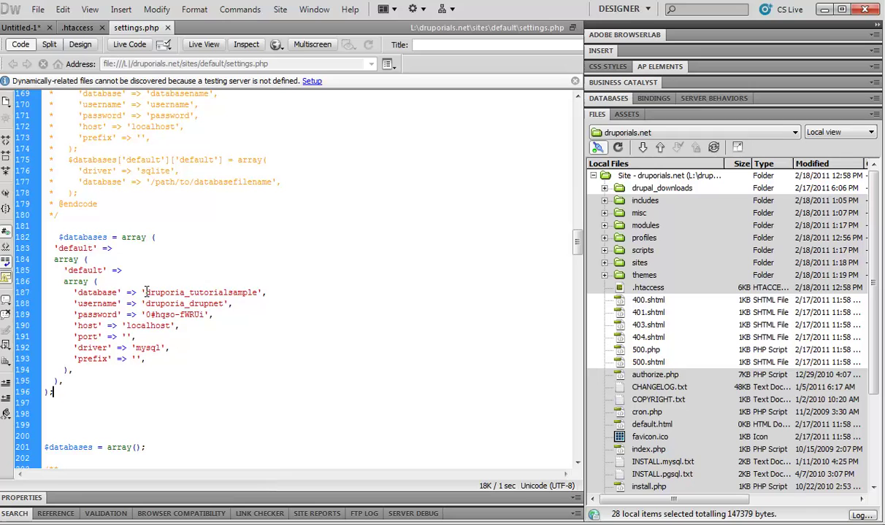
drag(146, 292, 258, 292)
key(ctrl+c)
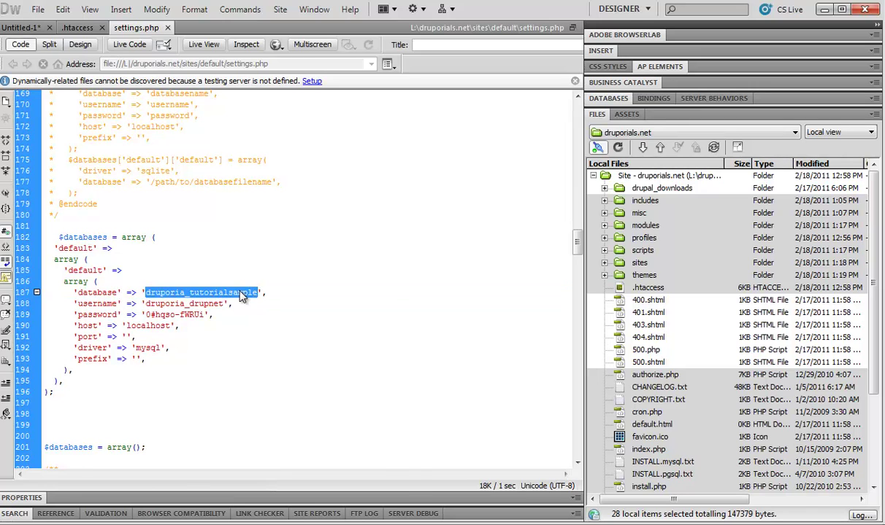
right_click(240, 291)
key(Escape)
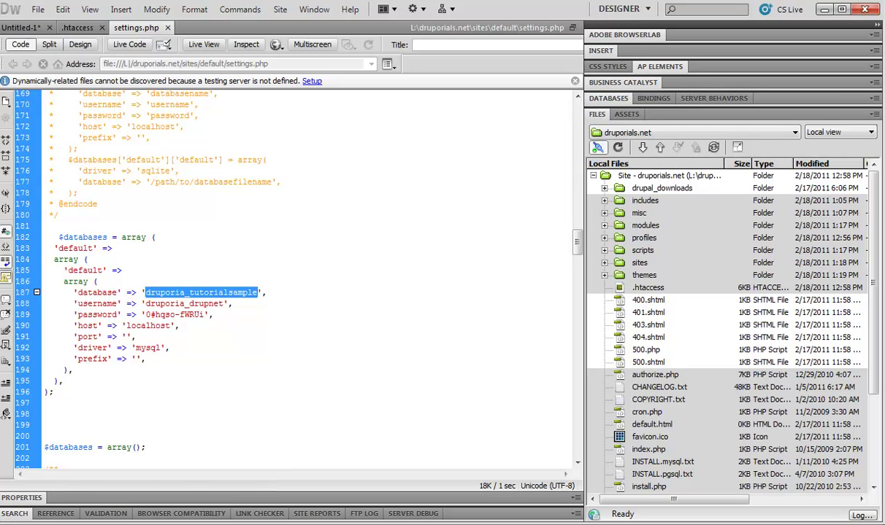
key(alt+Tab)
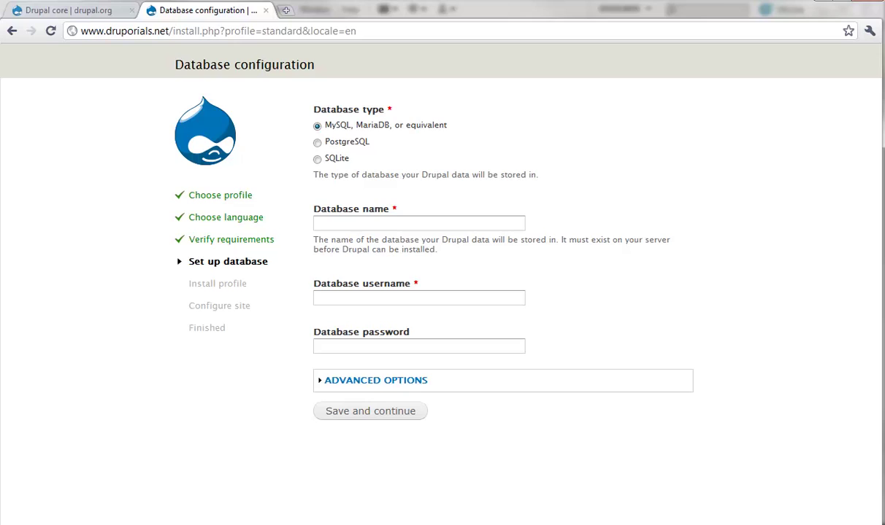
click(362, 227)
key(ctrl+v)
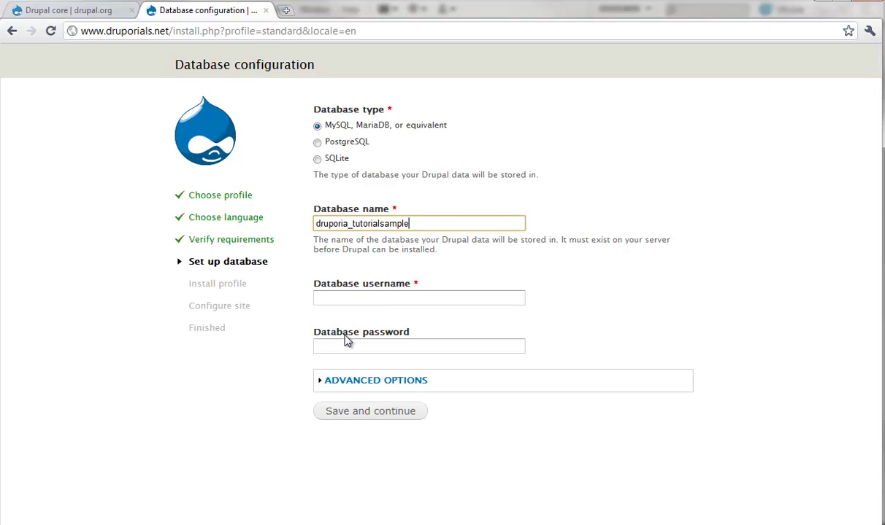
click(351, 300)
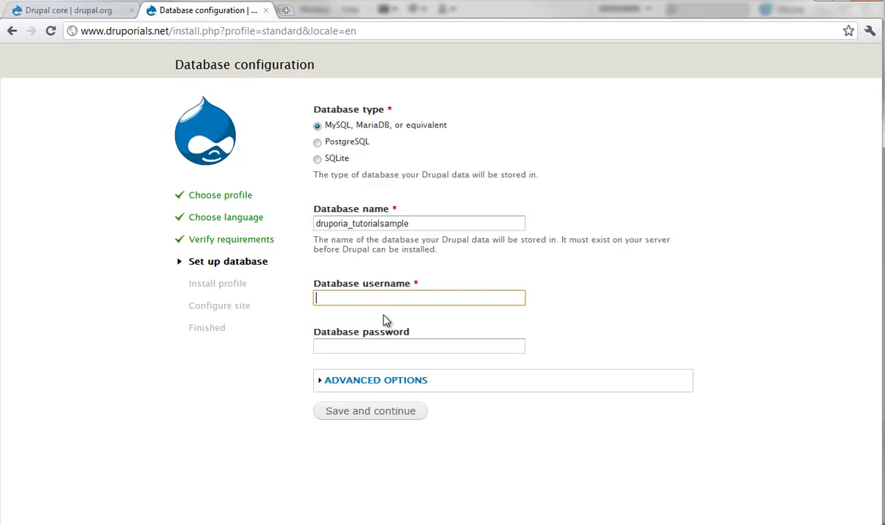
key(ctrl+v)
key(shift+Left)
key(shift+Left)
key(shift+Left)
key(shift+Left)
key(shift+Left)
key(shift+Left)
key(shift+Left)
key(shift+Left)
key(shift+Left)
key(shift+Left)
key(shift+Left)
key(shift+Left)
key(shift+Left)
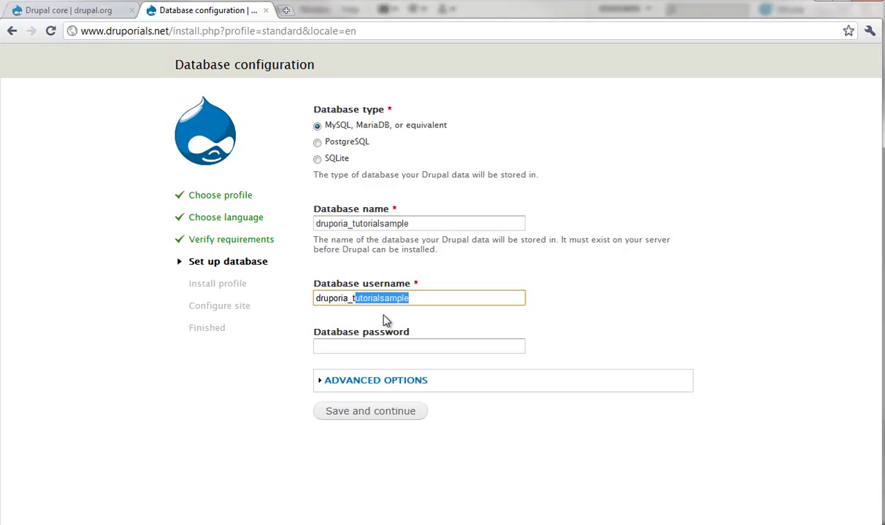
text(drupnet)
- Paste the database password from settings.php and expand Advanced Options
key(alt+Tab)
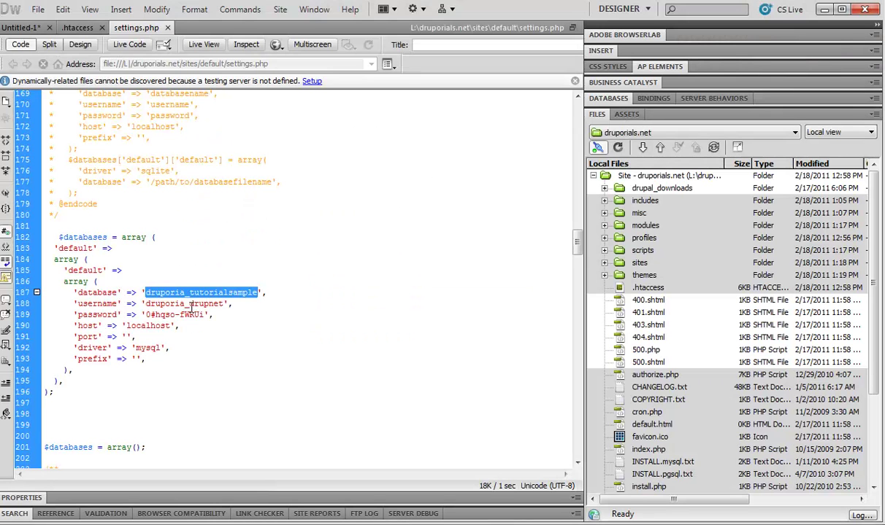
drag(205, 315, 155, 319)
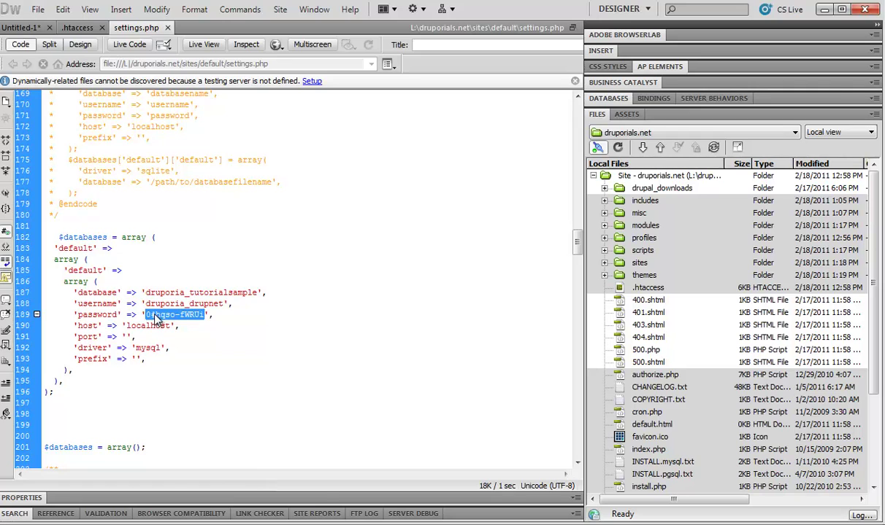
right_click(155, 319)
click(164, 442)
key(alt+Tab)
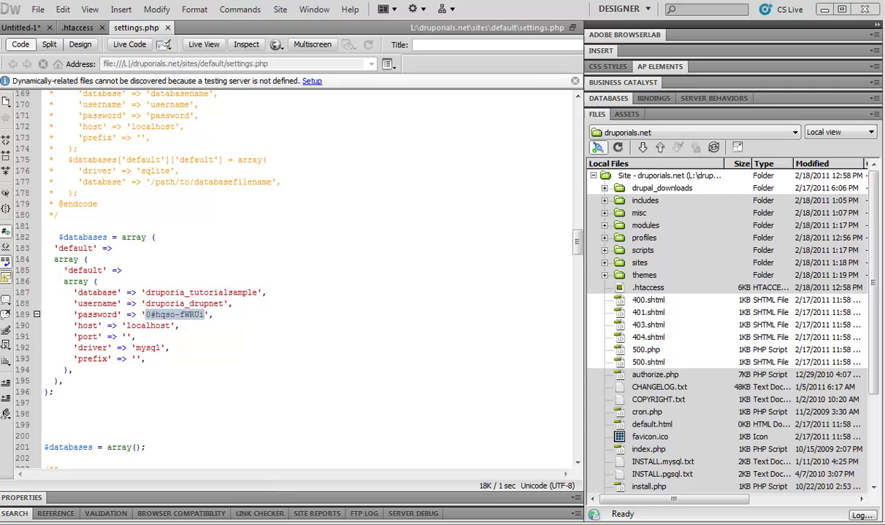
click(334, 348)
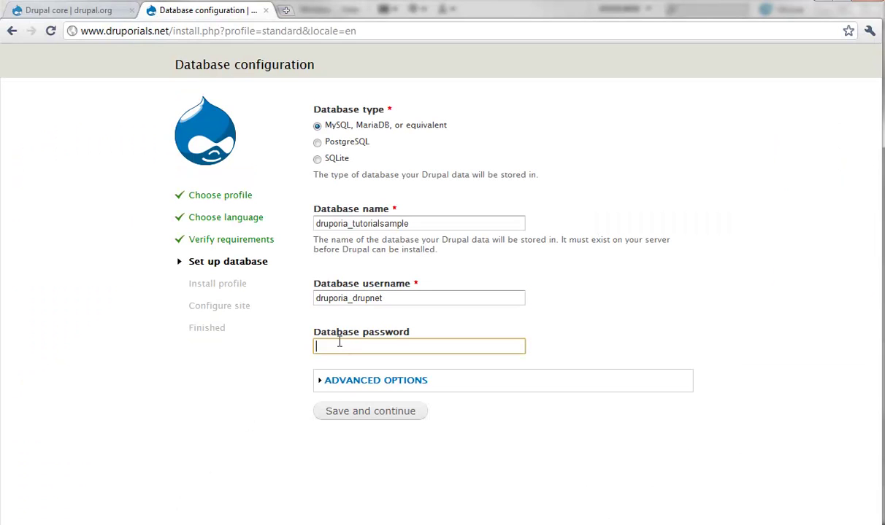
right_click(333, 349)
click(370, 418)
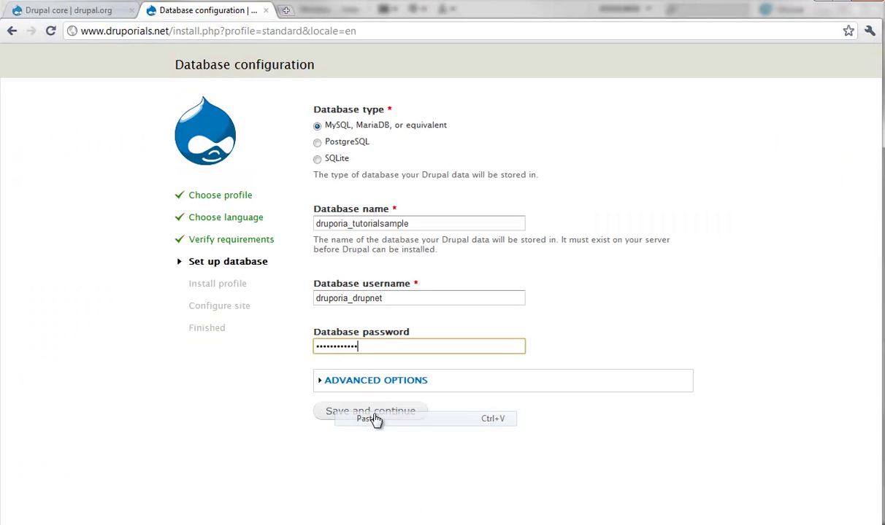
click(414, 380)
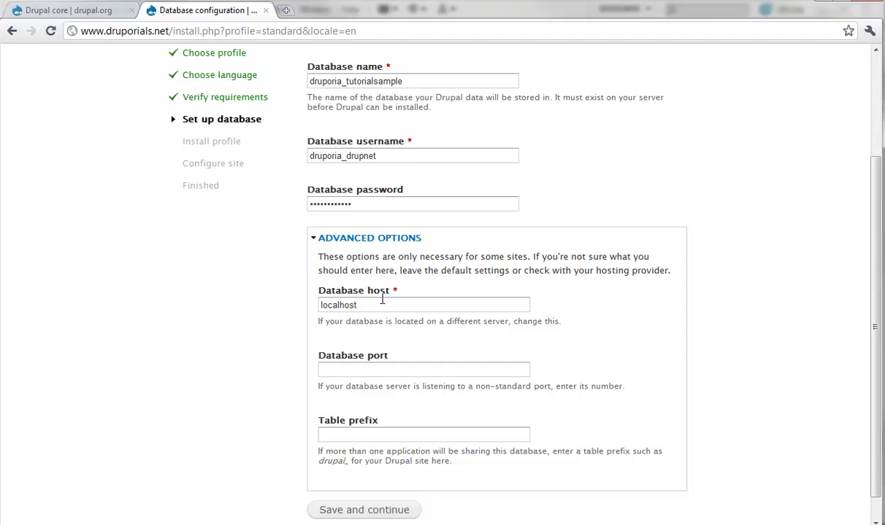
scroll(300, 310, up, 2)
scroll(300, 310, down, 2)
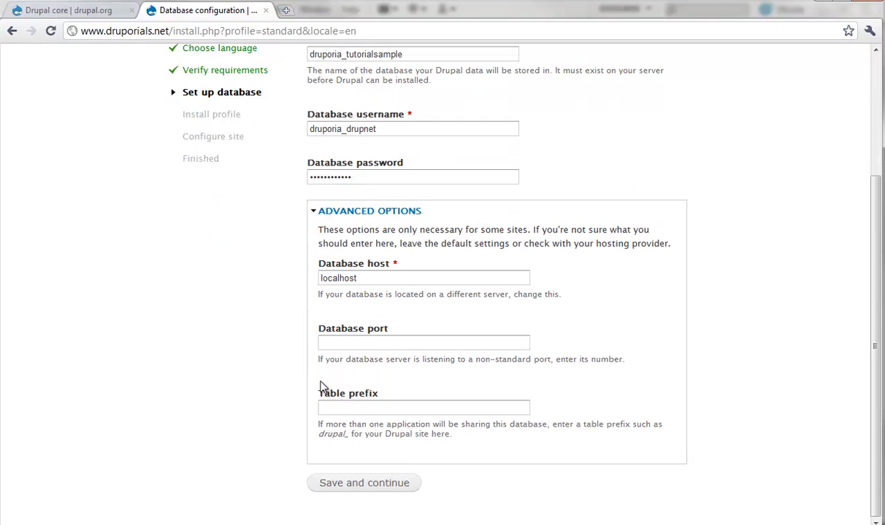
- Submit the database settings and set the site name to 'Druporials.net Drupal Tutorials'
click(347, 486)
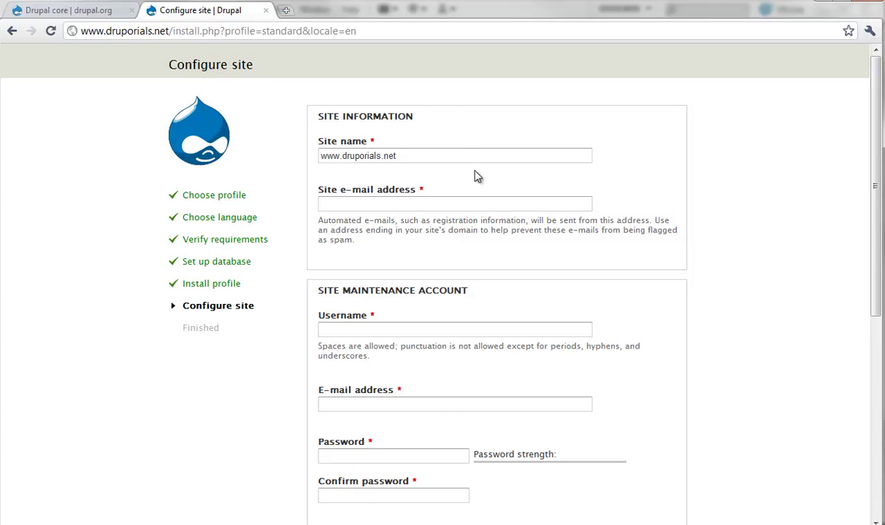
drag(443, 159, 285, 162)
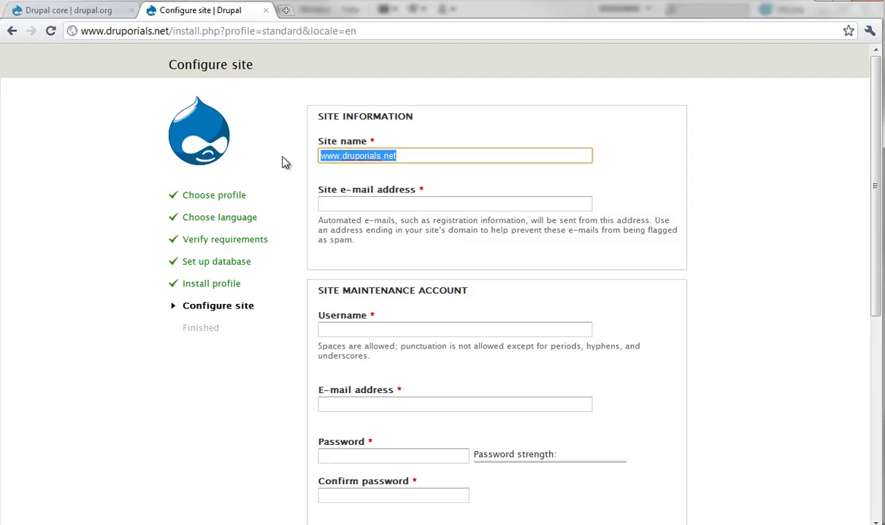
text(Druporials)
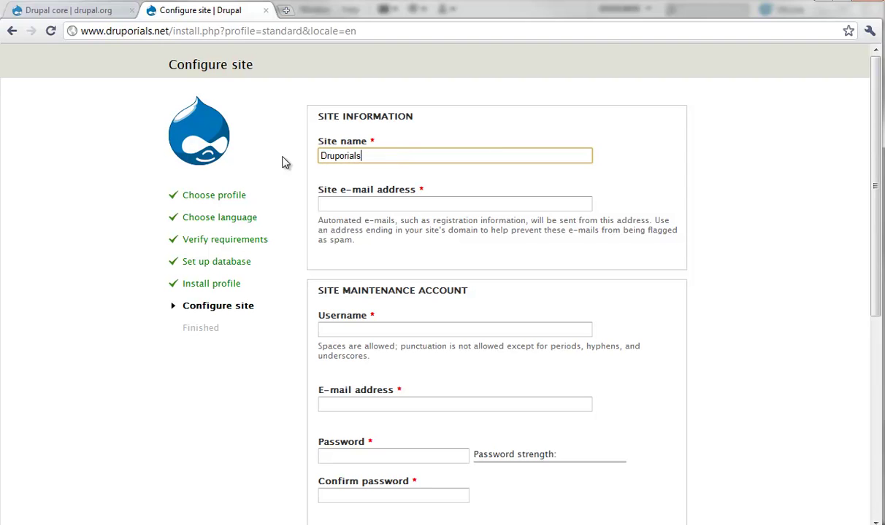
text(.net Drupal Tutorai)
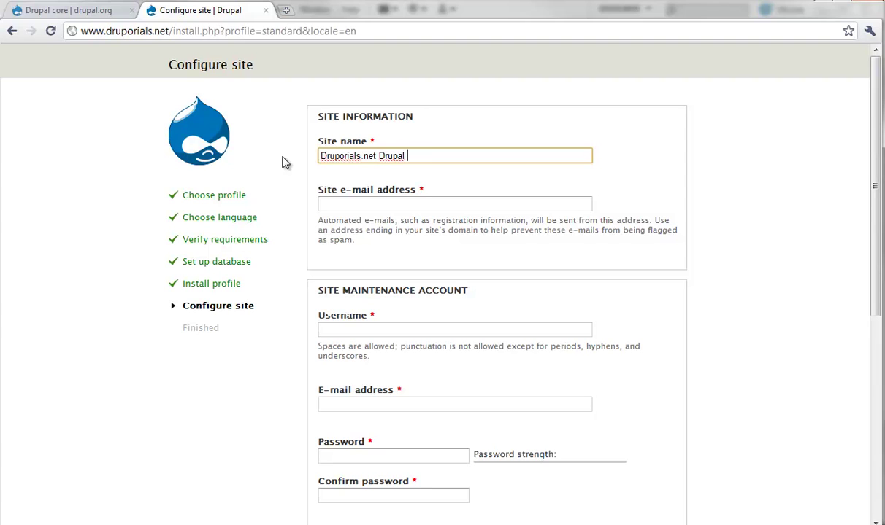
key(BackSpace)
key(BackSpace)
text(ials)
- Enter the site e-mail address, maintenance account username, and matching account passwords
click(330, 205)
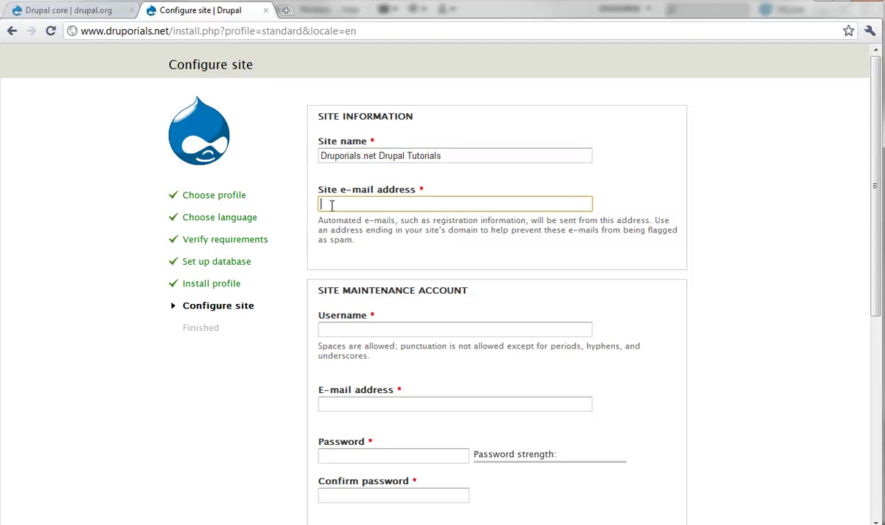
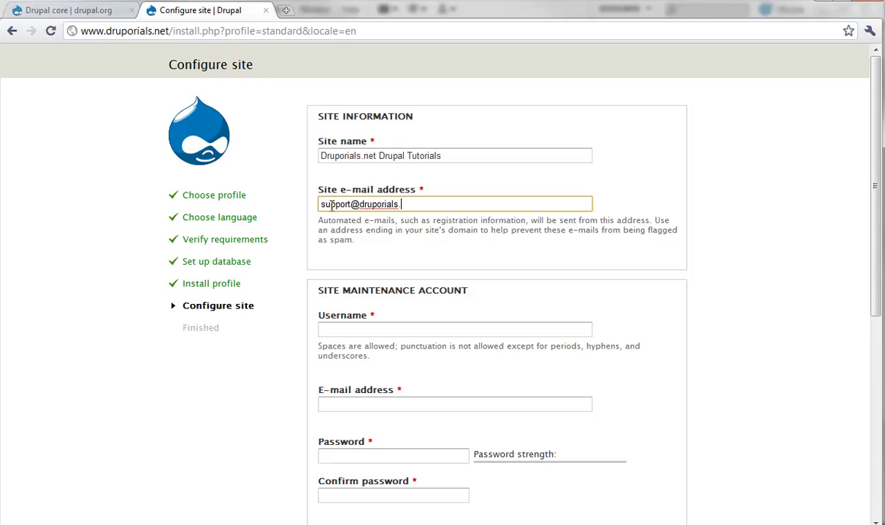
click(379, 333)
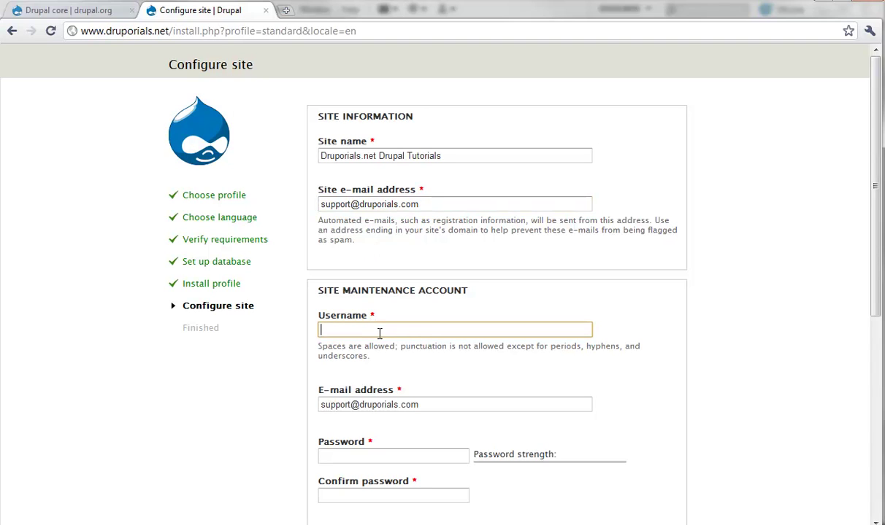
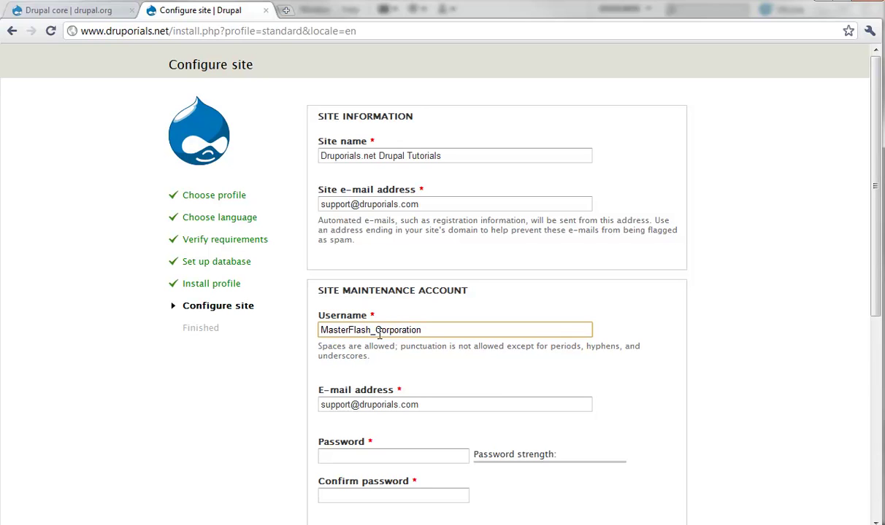
key(Tab)
key(Tab)
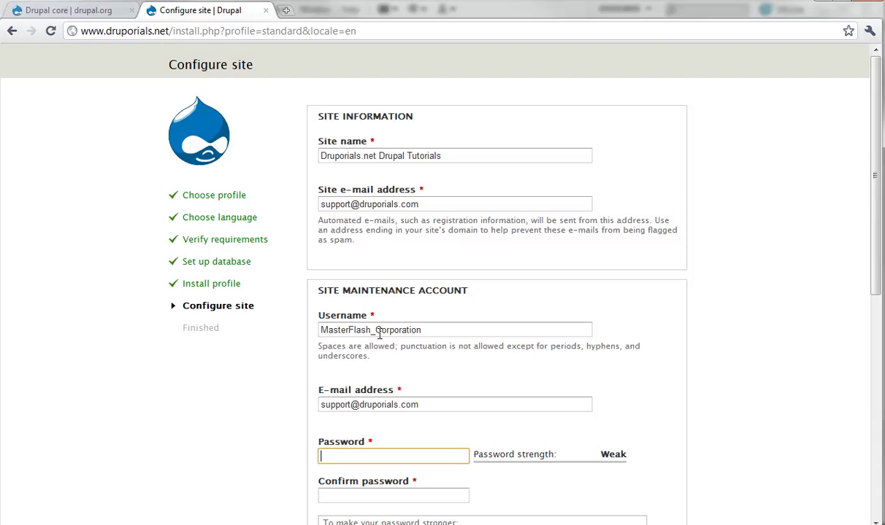
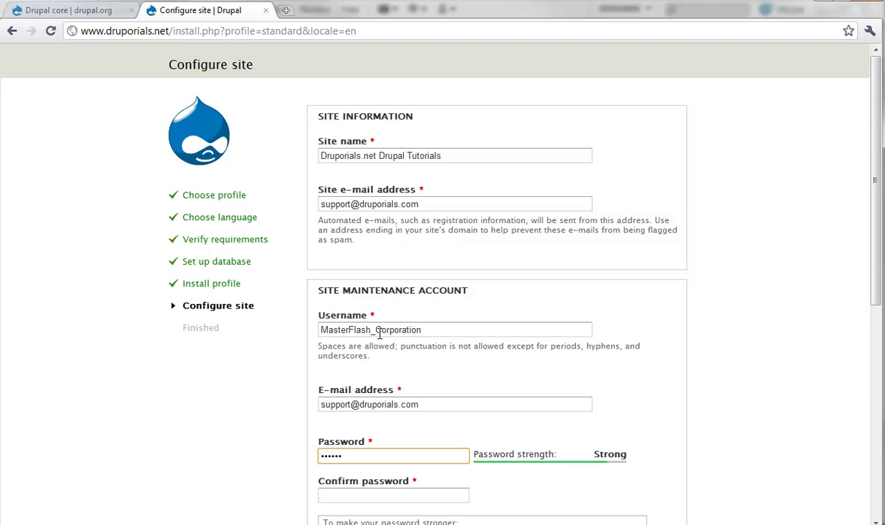
key(Tab)
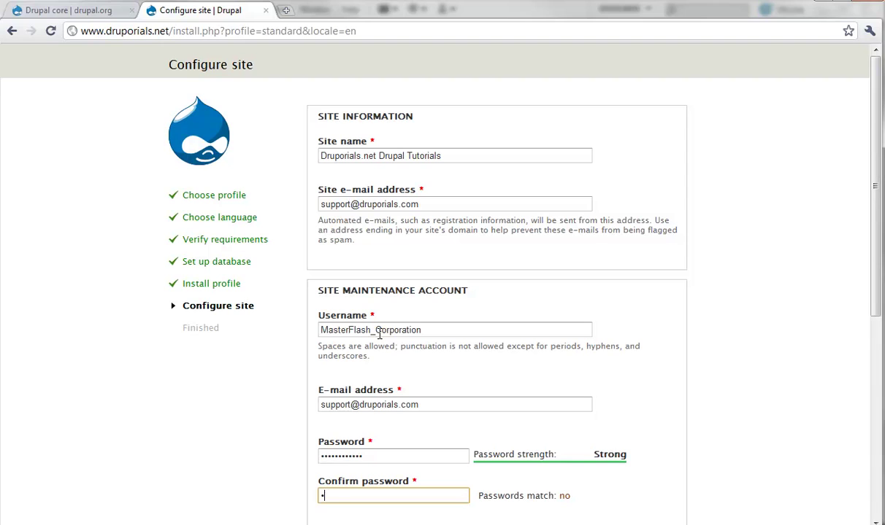
double_click(372, 455)
text(••••••)
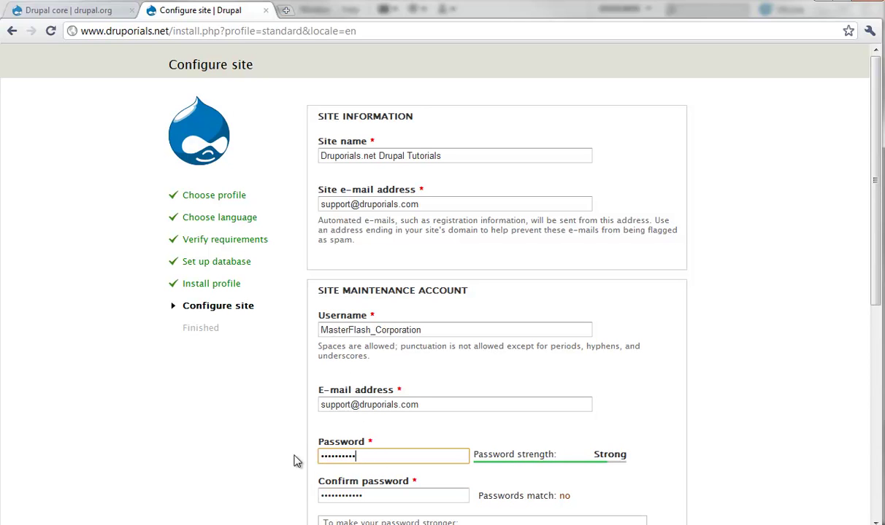
- Choose United States as the default country and save to complete the installation
scroll(292, 461, down, 3)
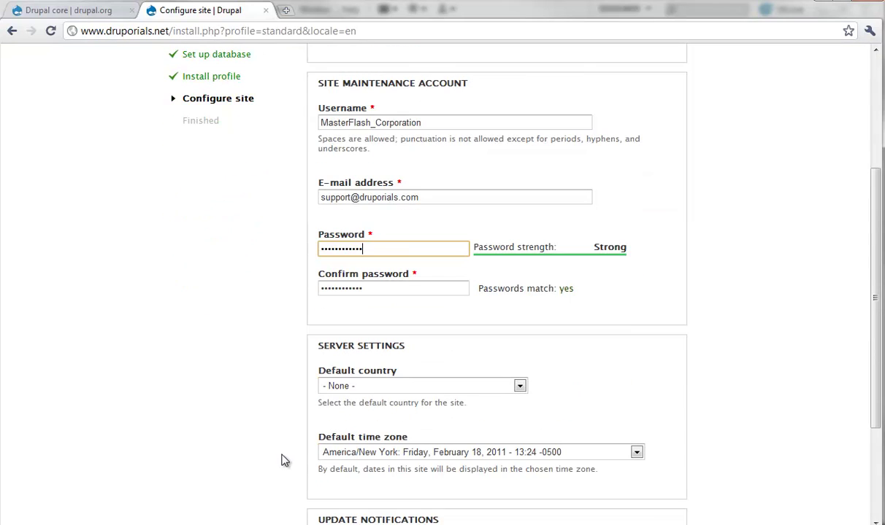
click(519, 385)
click(489, 391)
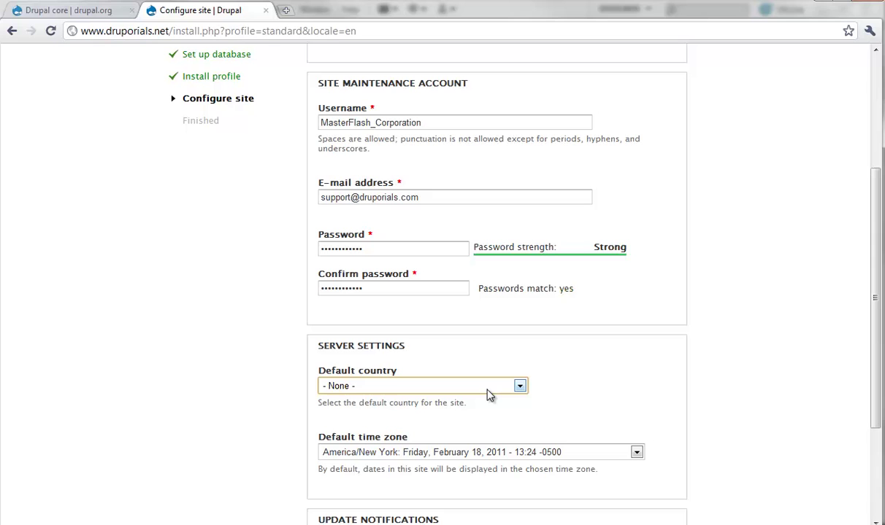
text(united s)
click(154, 427)
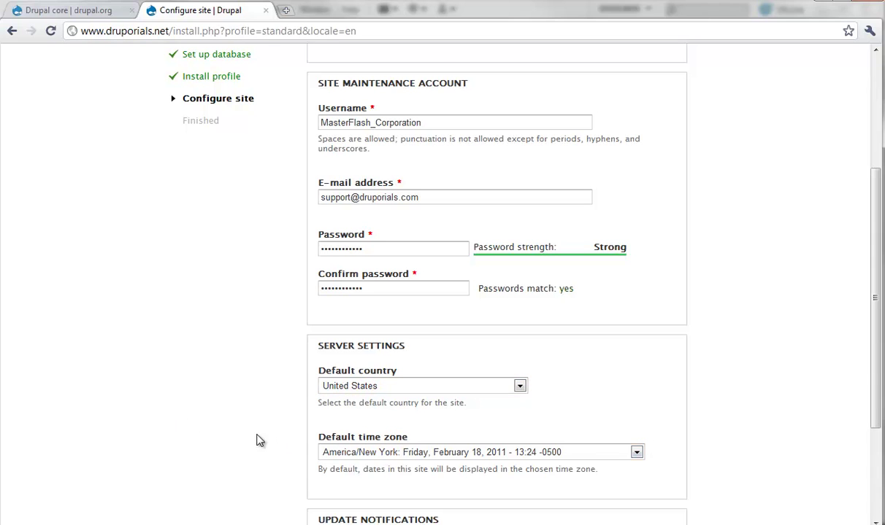
scroll(257, 439, down, 2)
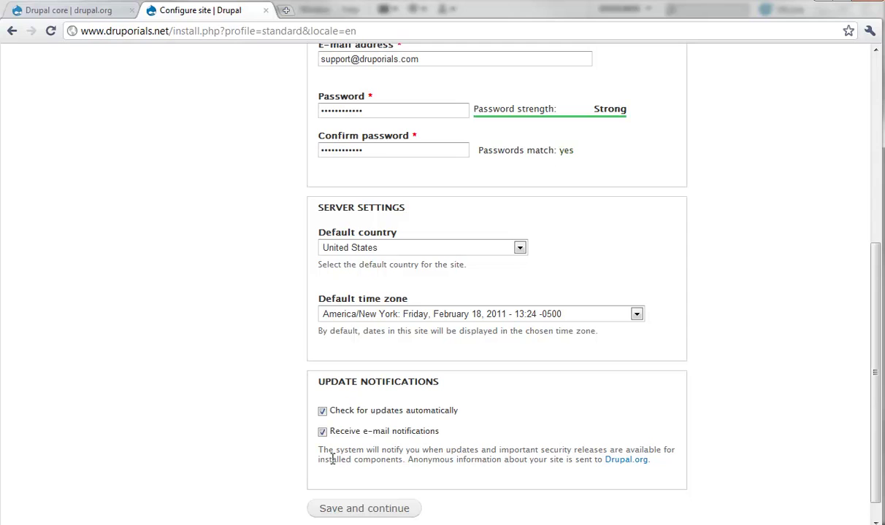
scroll(328, 445, down, 1)
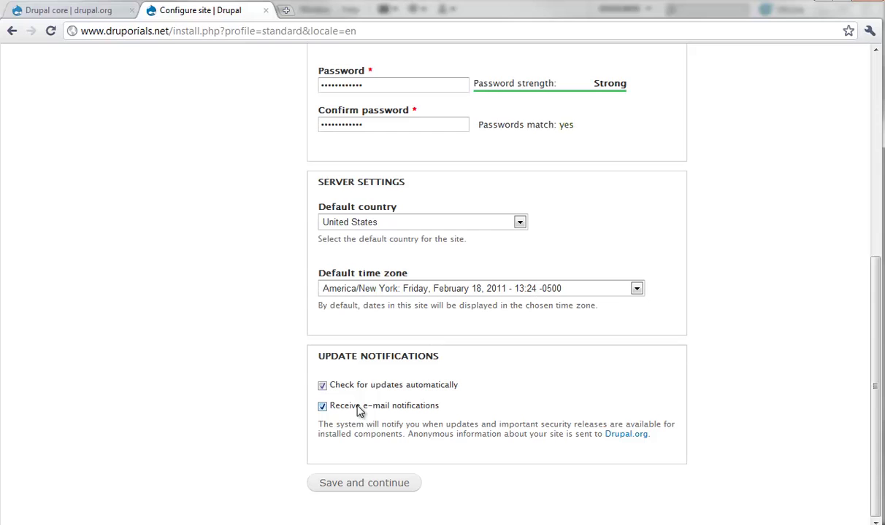
click(357, 483)
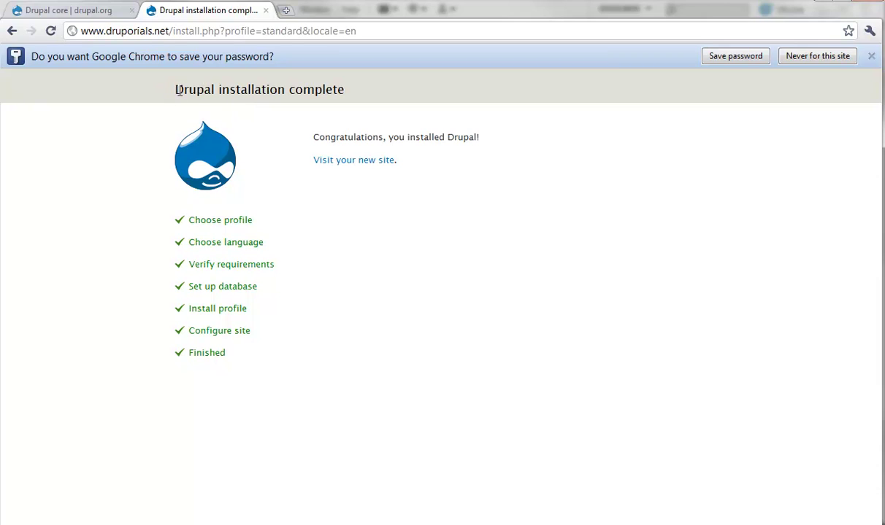
- Follow 'Visit your new site' to the Druporials.net Drupal Tutorials front page
click(347, 162)
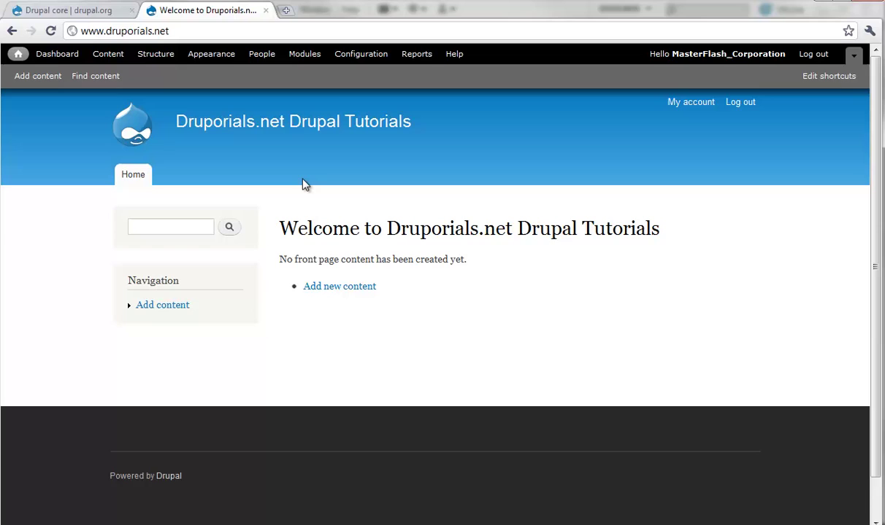
- Highlight the site name in the front page welcome heading, then open Configuration > Site information
scroll(326, 447, down, 1)
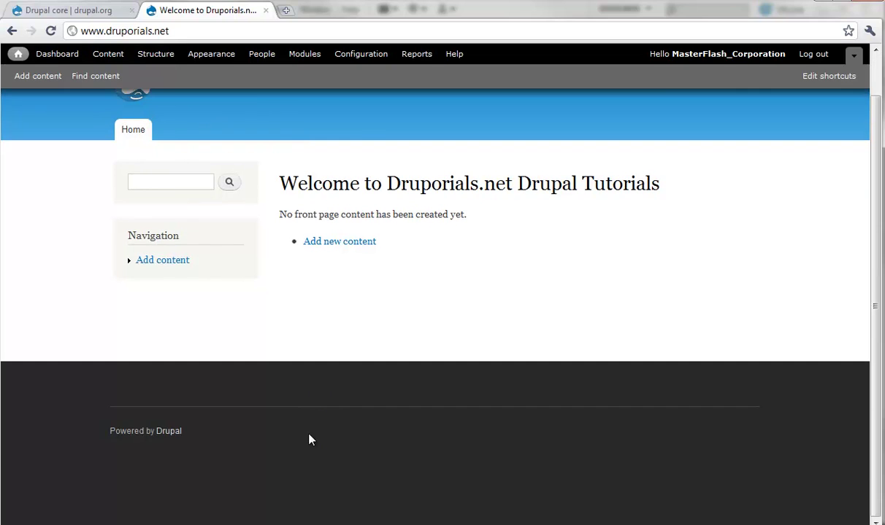
scroll(308, 438, up, 1)
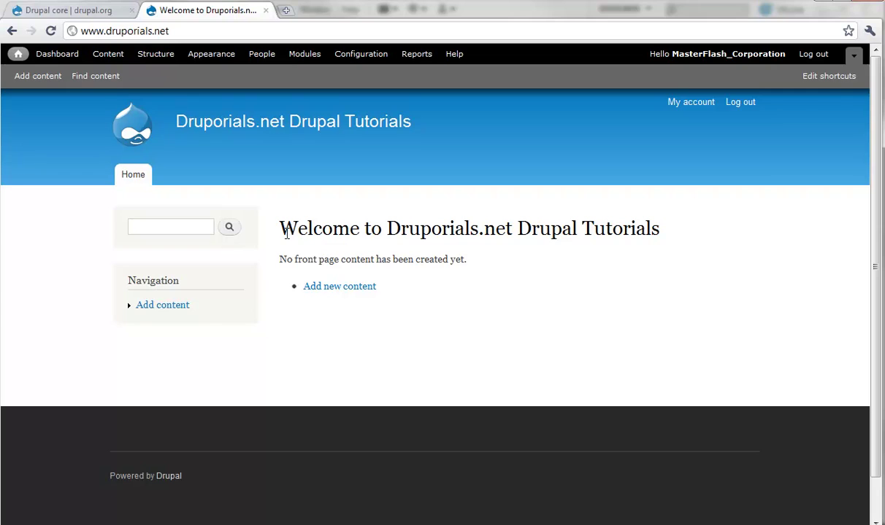
drag(286, 232, 482, 229)
click(677, 232)
triple_click(652, 227)
click(665, 228)
triple_click(665, 228)
drag(282, 260, 460, 257)
click(458, 258)
drag(400, 229, 659, 230)
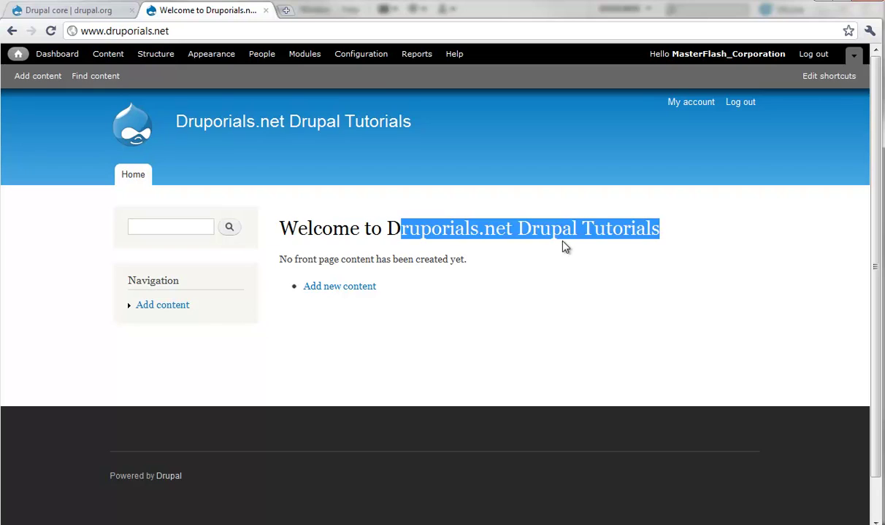
click(359, 257)
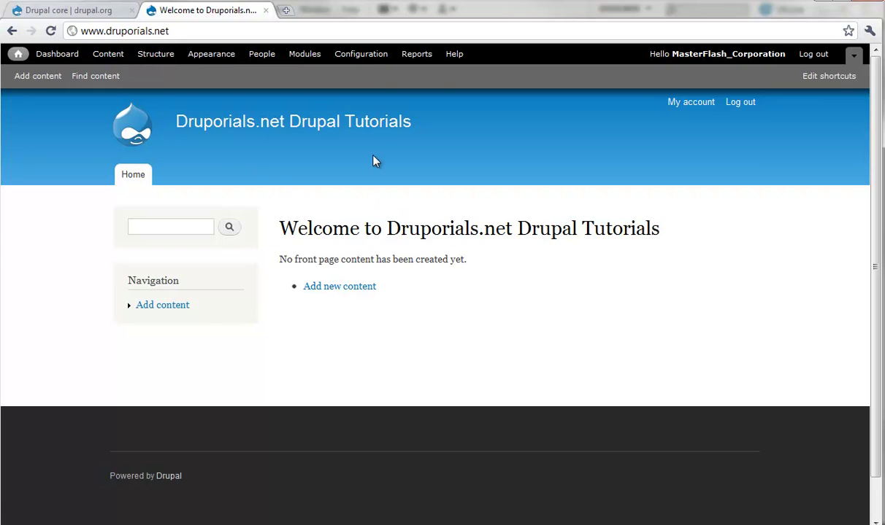
click(366, 60)
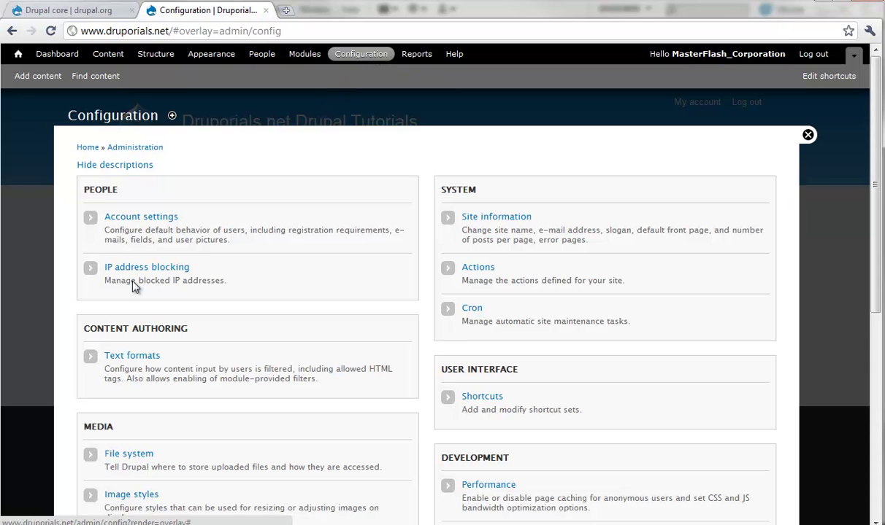
click(485, 222)
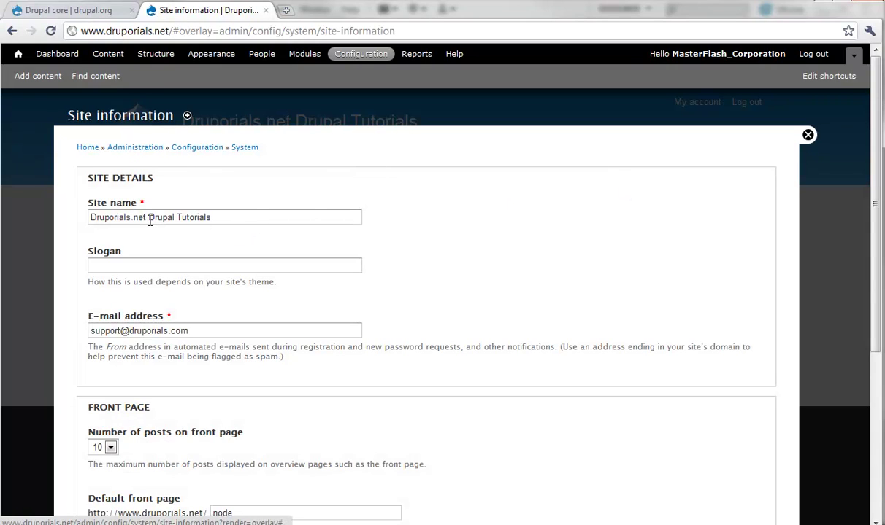
- Delete 'Drupal Tutorials' from the Site name, leaving Druporials.net
drag(148, 218, 251, 227)
key(BackSpace)
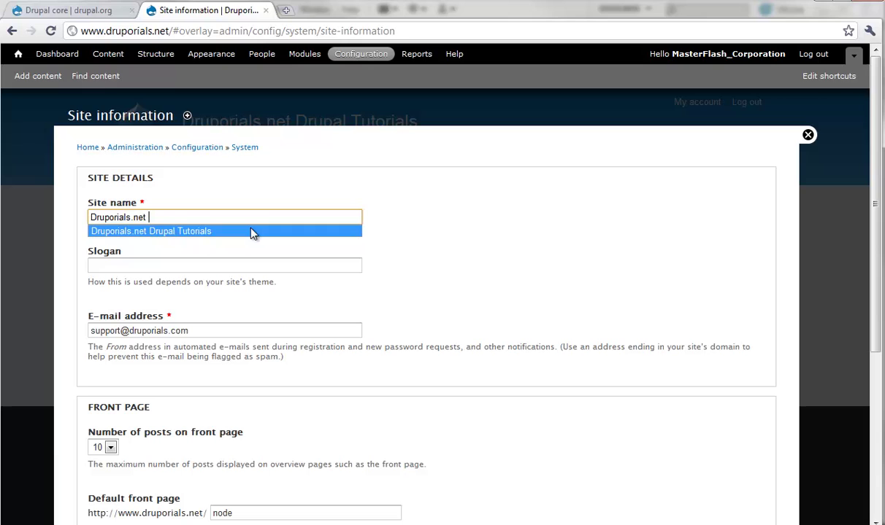
click(454, 232)
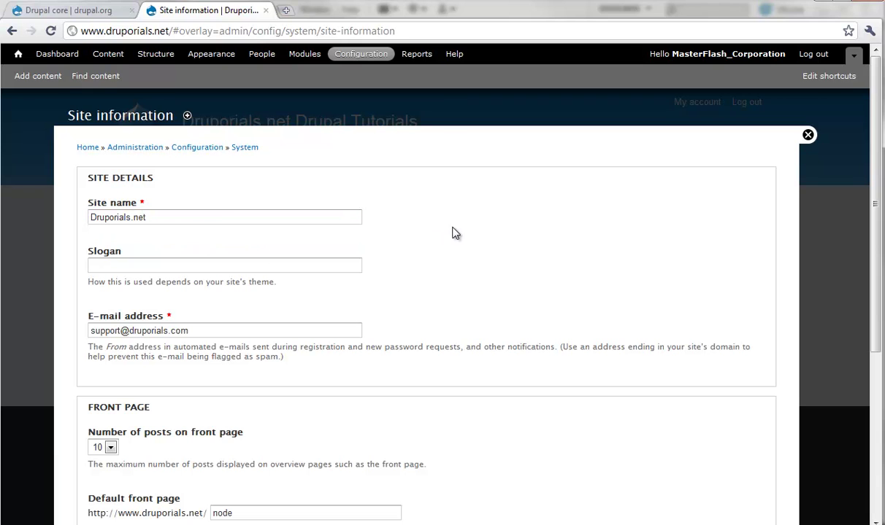
- Review the slogan, front-page post count and Default front page settings
click(105, 266)
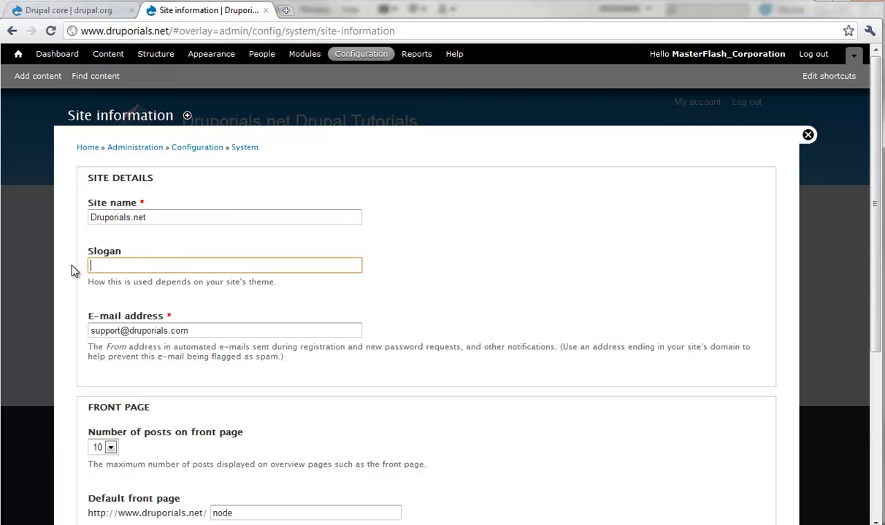
scroll(68, 251, down, 2)
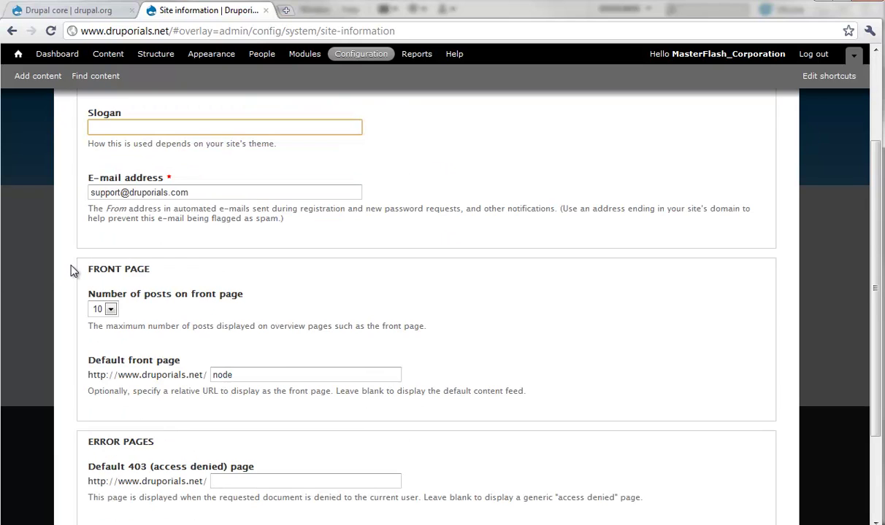
click(106, 293)
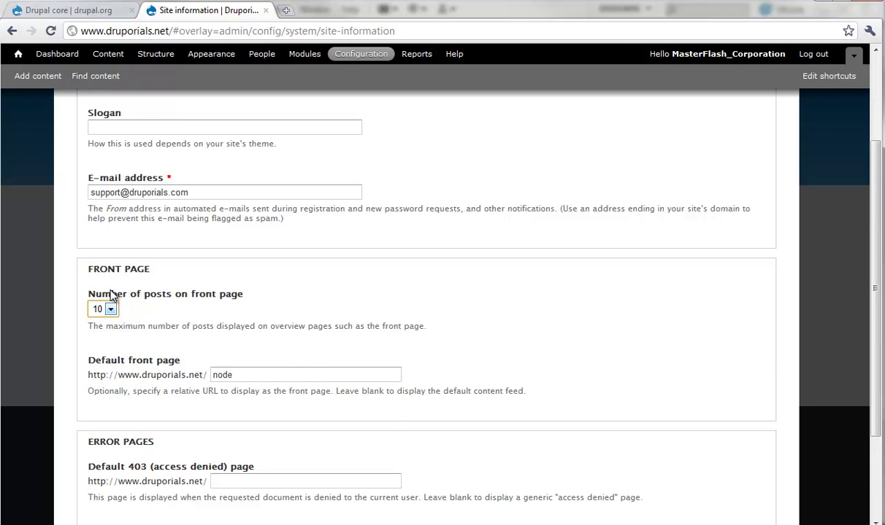
scroll(109, 292, down, 3)
drag(240, 246, 208, 249)
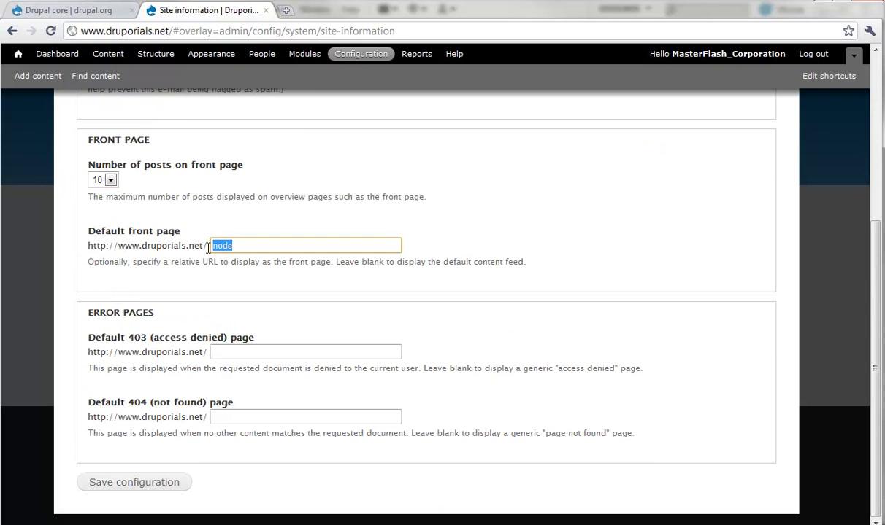
drag(95, 230, 181, 240)
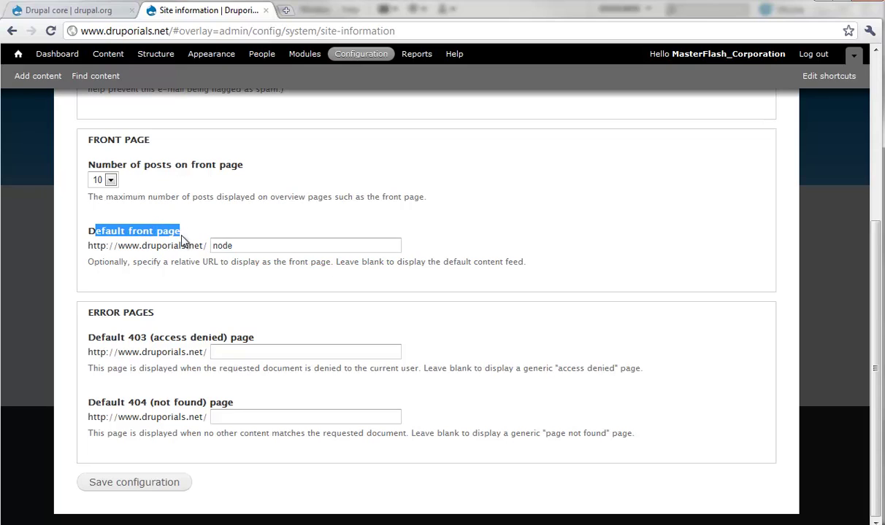